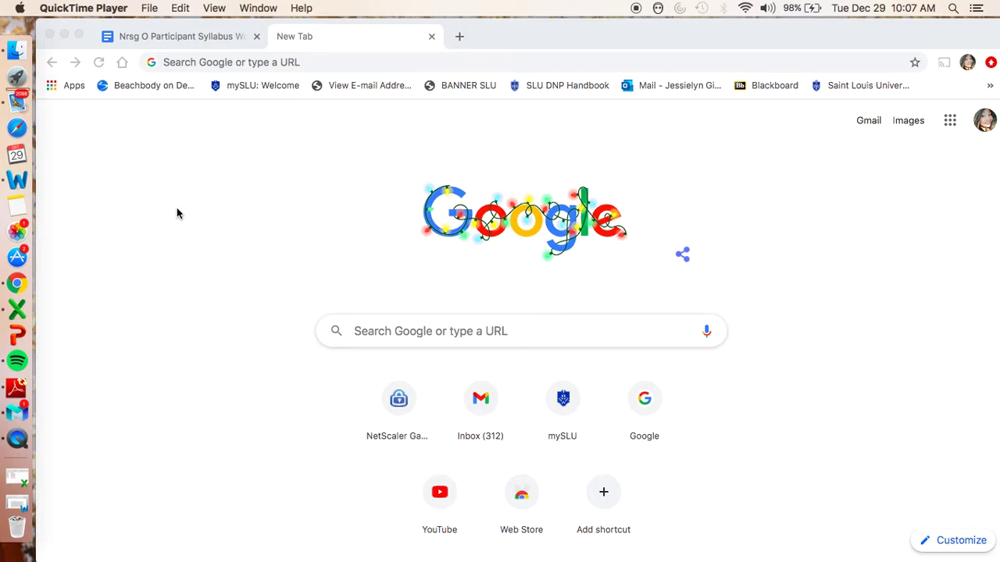
# - Load receiver.ssmhc.com in Chrome to reach the NetScaler Gateway logon page
pyautogui.click(274, 66)
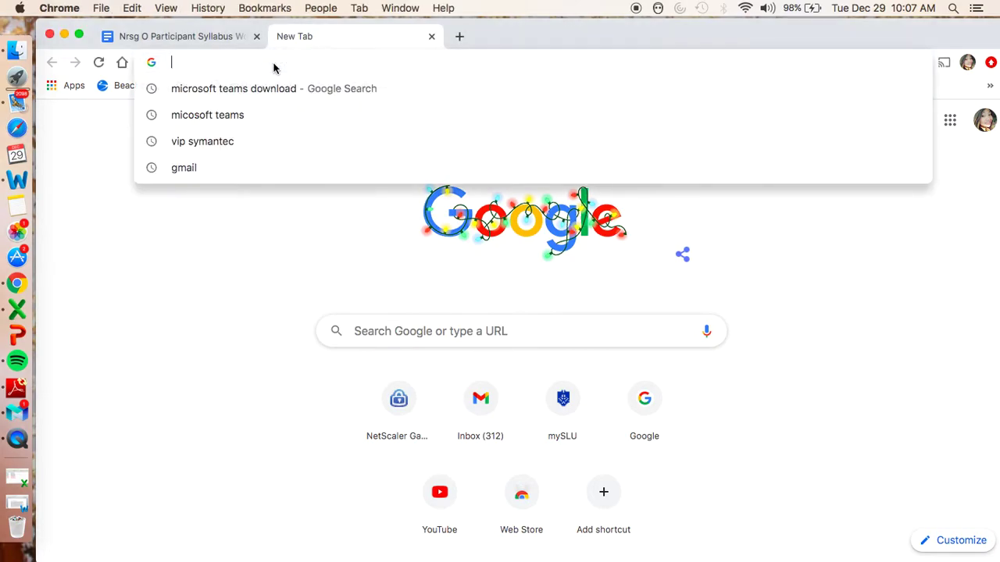
pyautogui.write('re')
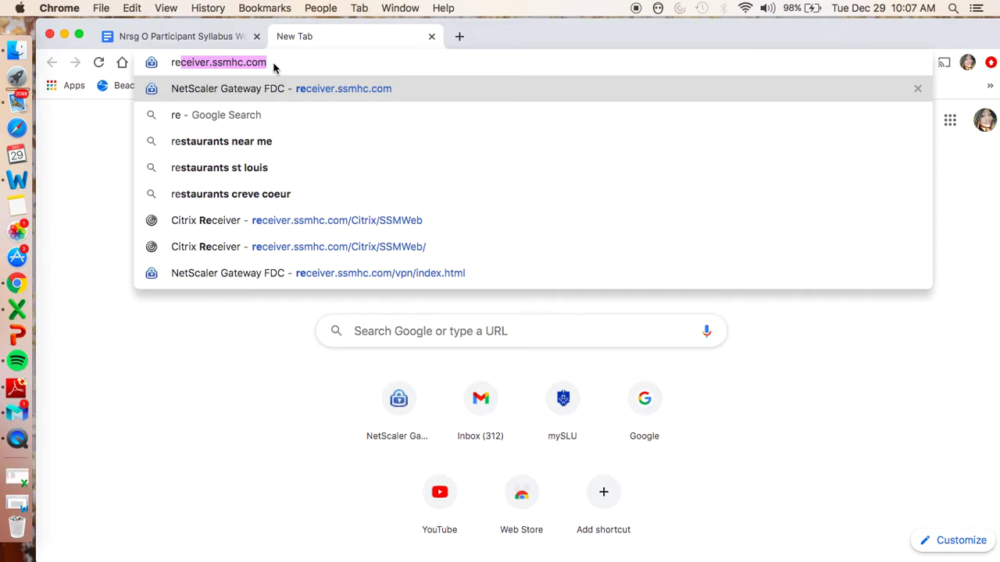
pyautogui.press('Return')
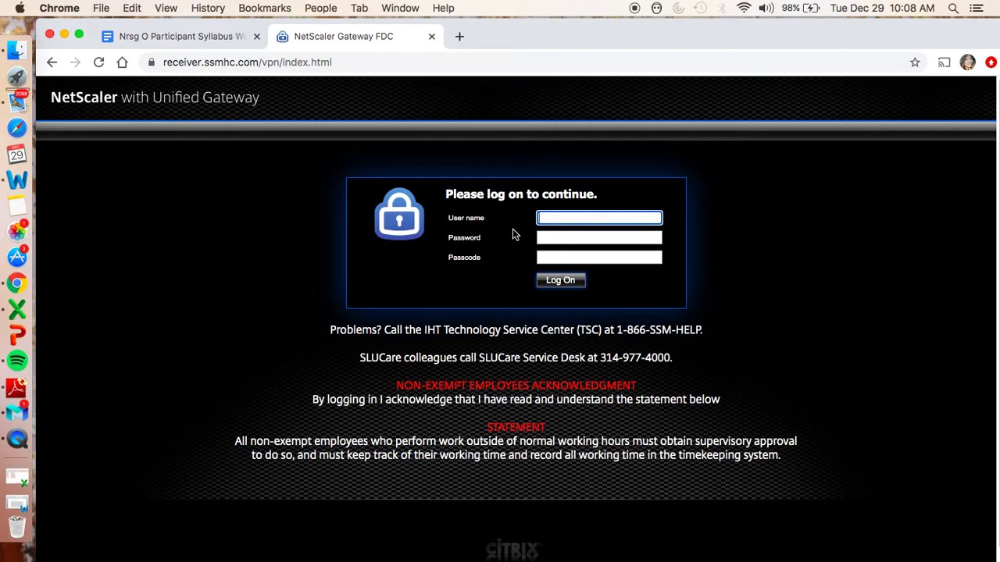
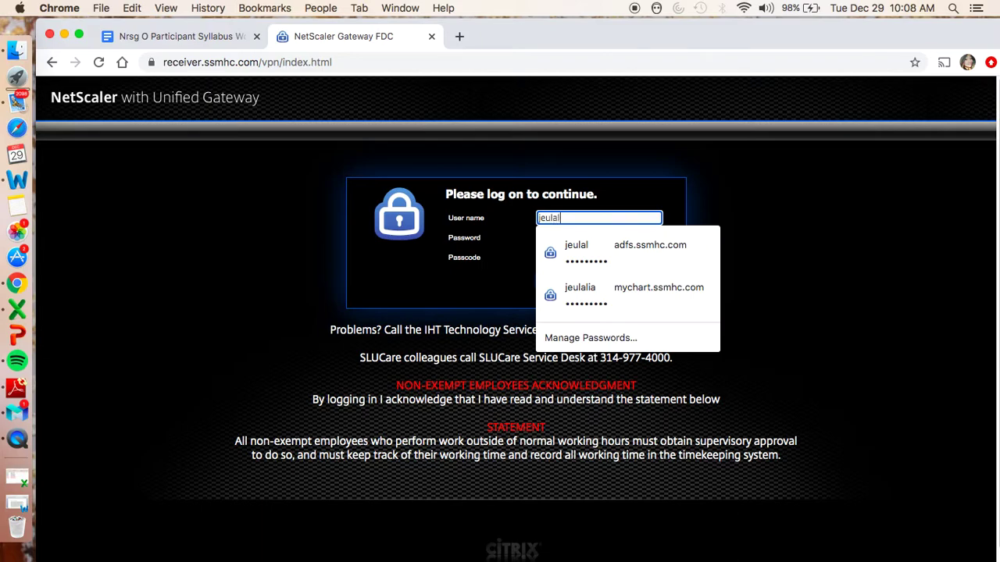
# - Enter the user name, account password and one-time passcode, then submit the NetScaler logon
pyautogui.press('Tab')
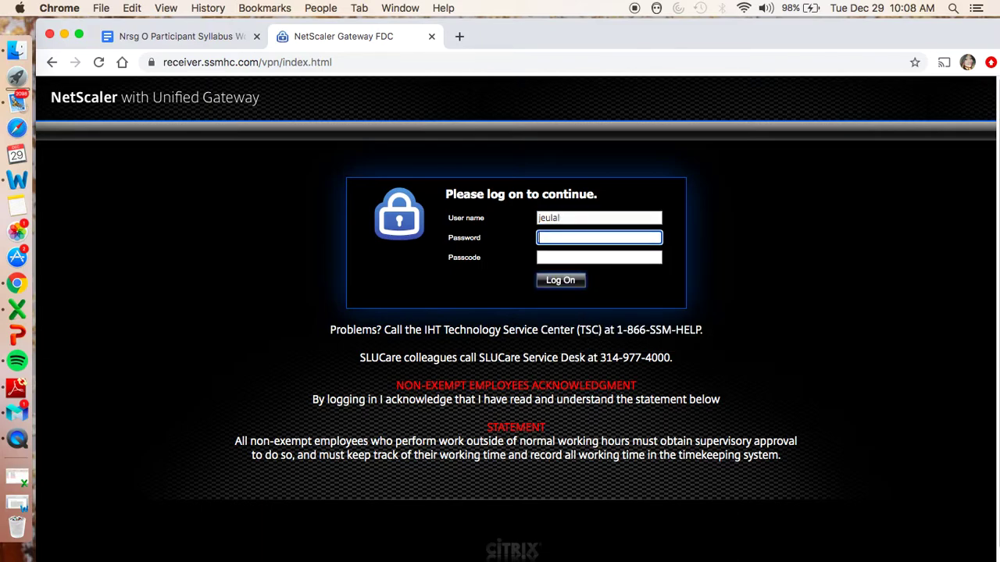
pyautogui.write('••••••••••')
pyautogui.click(636, 257)
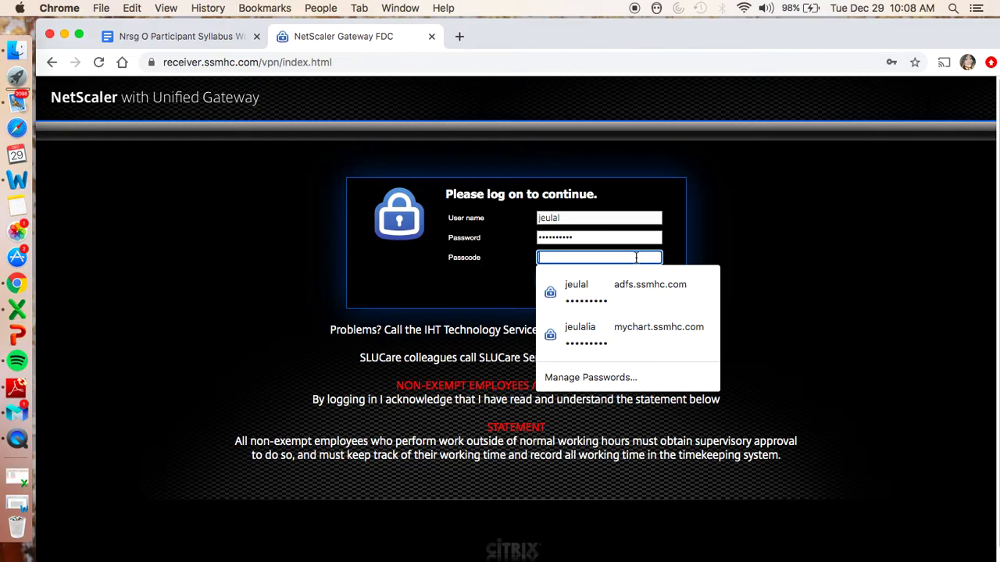
pyautogui.write('•••')
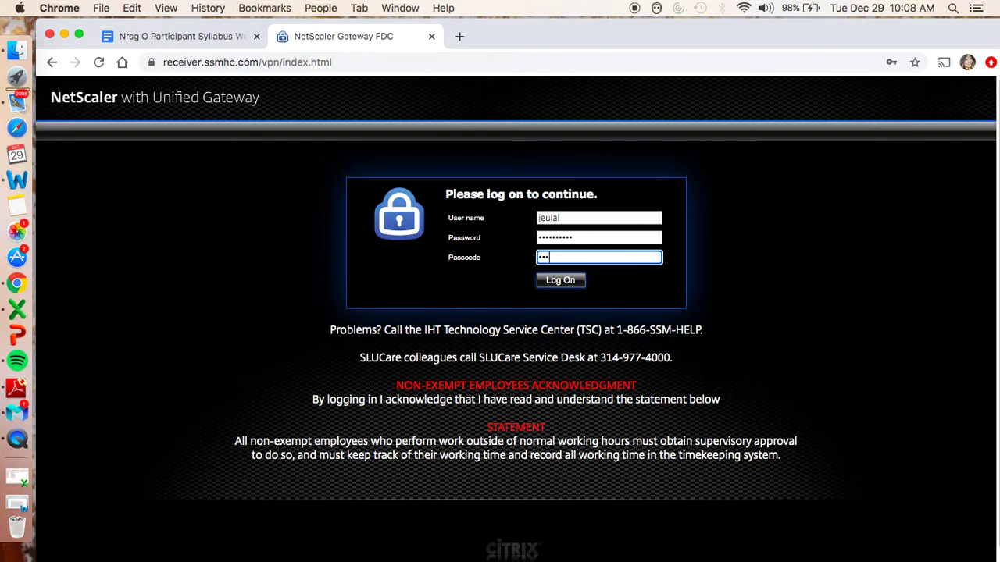
pyautogui.write('•••')
pyautogui.press('Return')
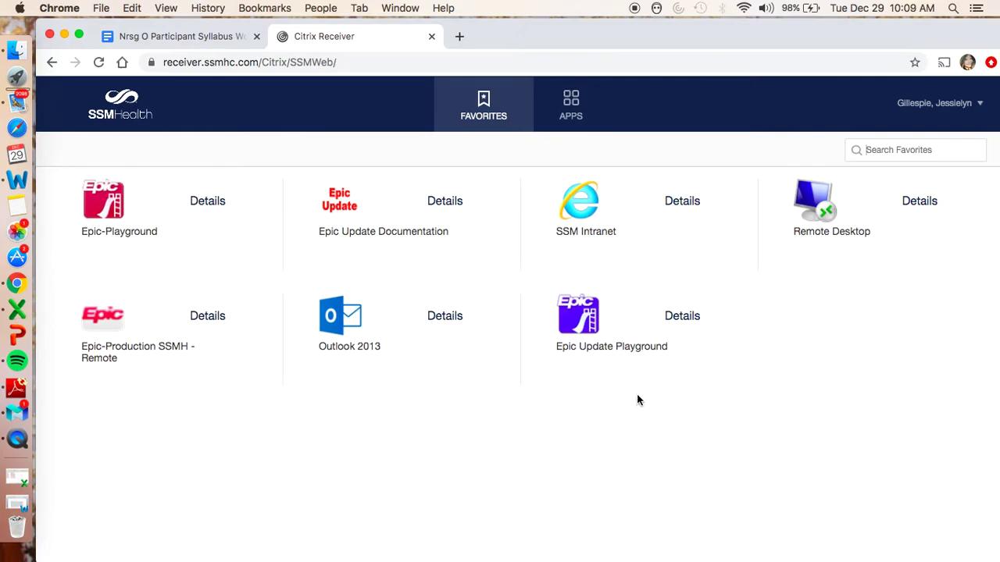
# - Switch to the APPS tab and scroll through All Apps to find SSM Intranet
pyautogui.click(572, 115)
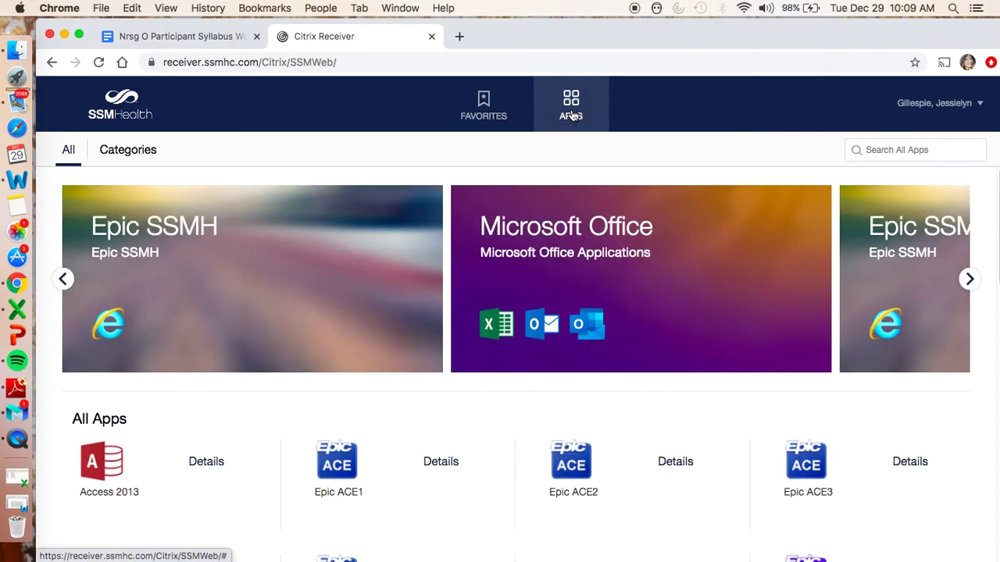
pyautogui.scroll(-5, 641, 304)
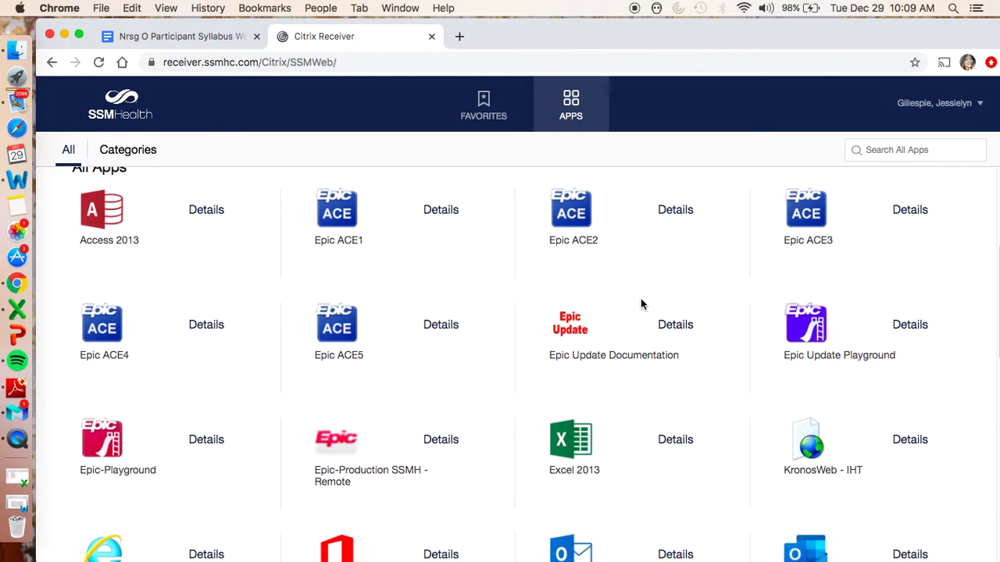
pyautogui.scroll(-3, 640, 304)
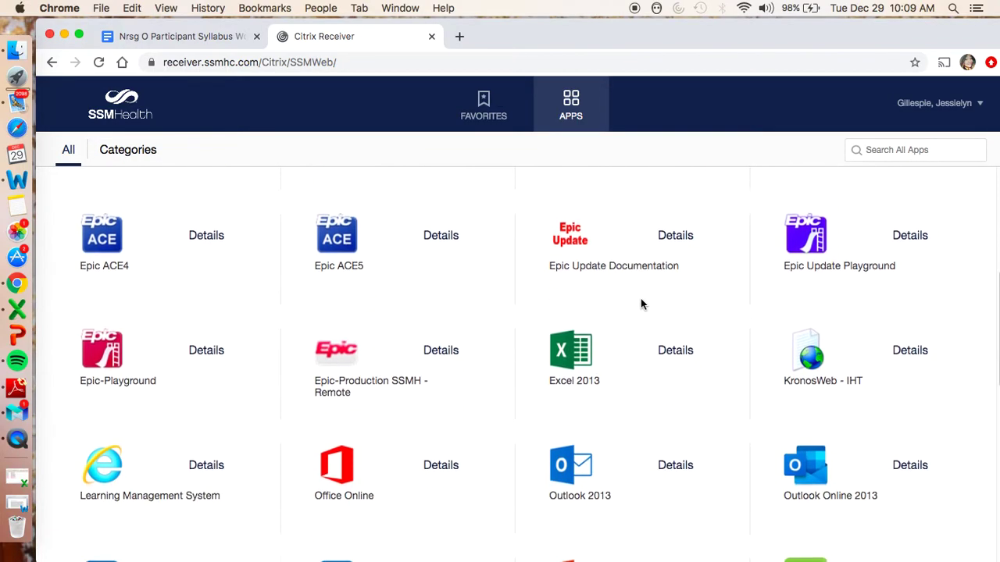
pyautogui.scroll(2, 640, 304)
pyautogui.scroll(-4, 640, 305)
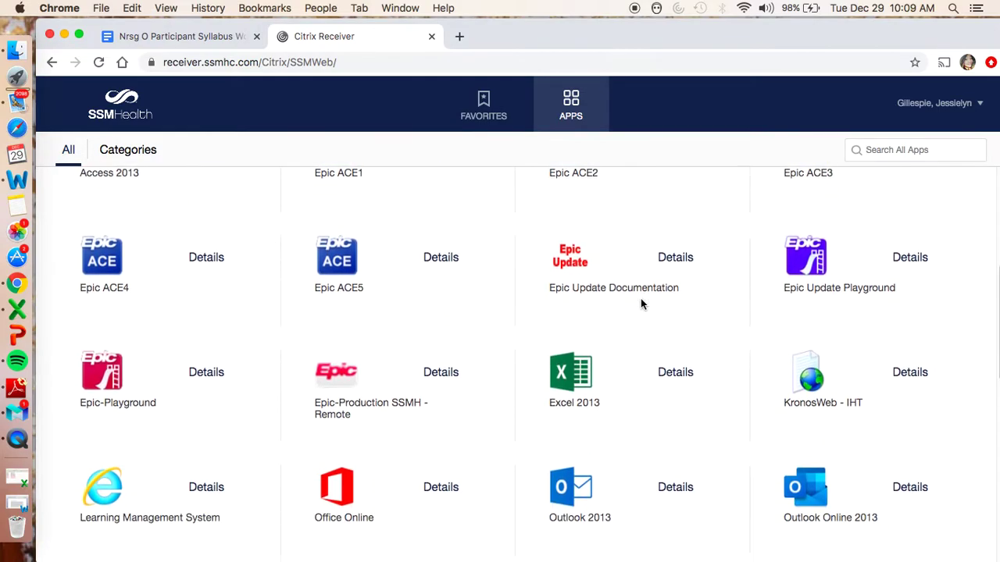
pyautogui.scroll(-5, 642, 305)
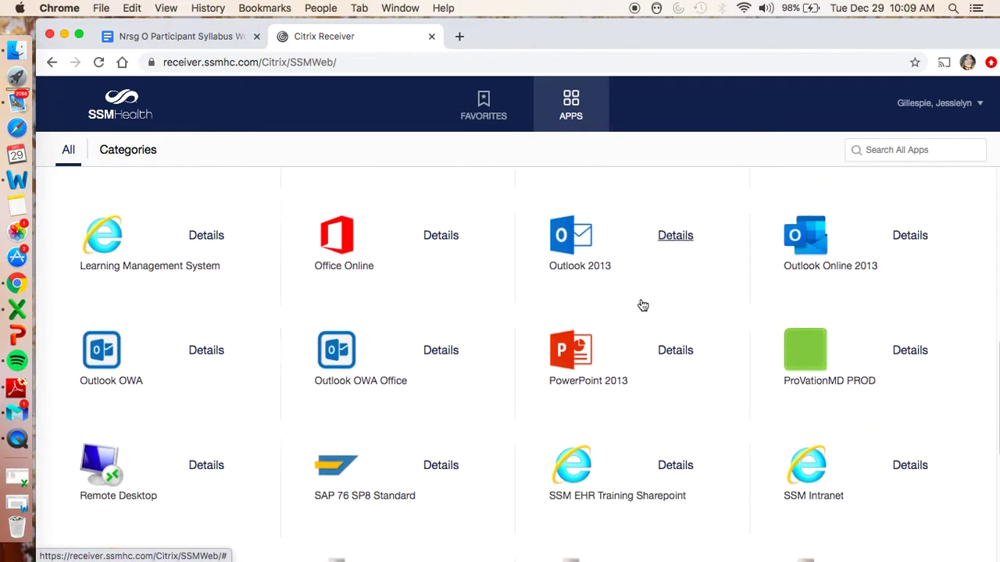
pyautogui.scroll(-2, 642, 305)
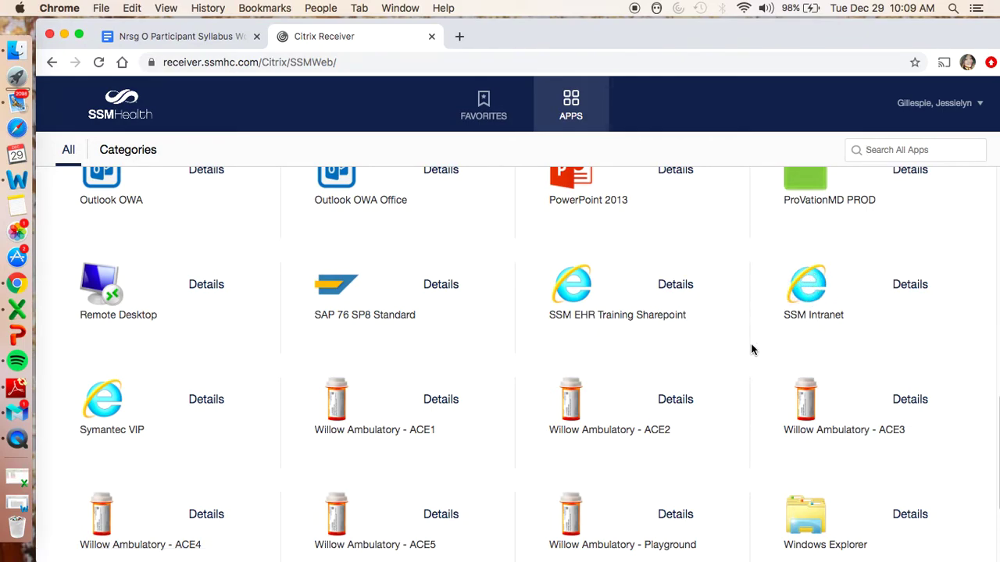
pyautogui.scroll(3, 751, 348)
pyautogui.scroll(7, 751, 349)
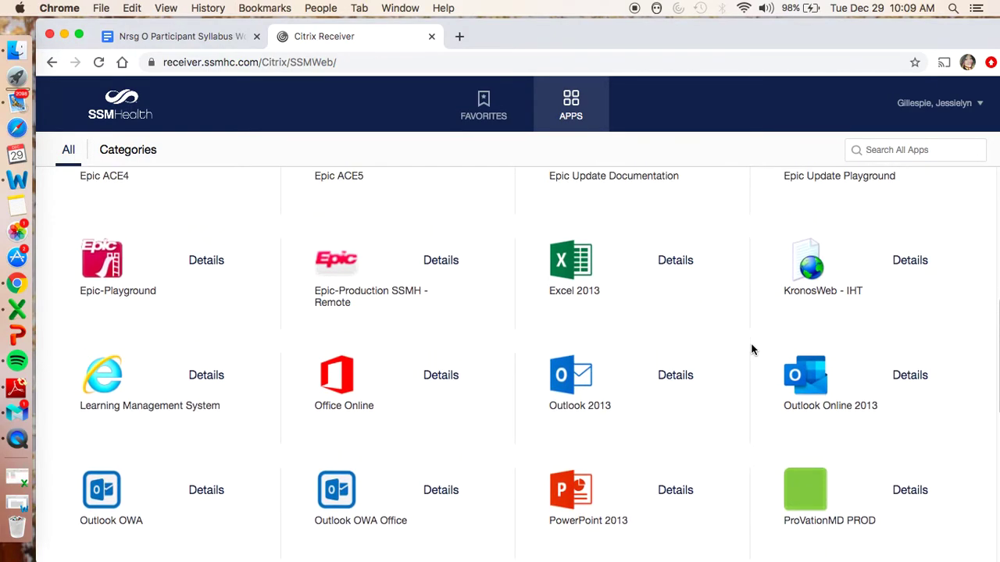
pyautogui.scroll(3, 751, 349)
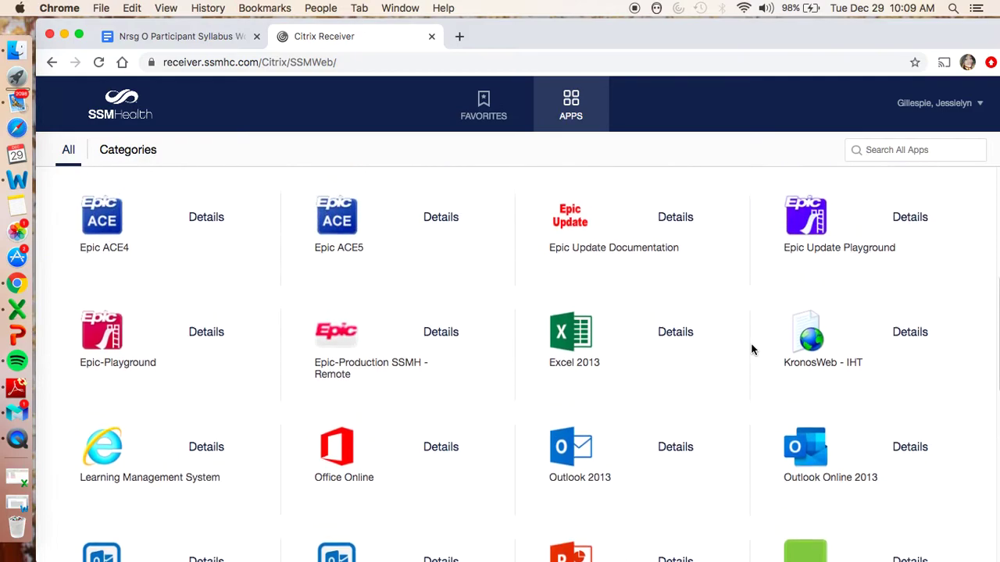
pyautogui.scroll(3, 751, 349)
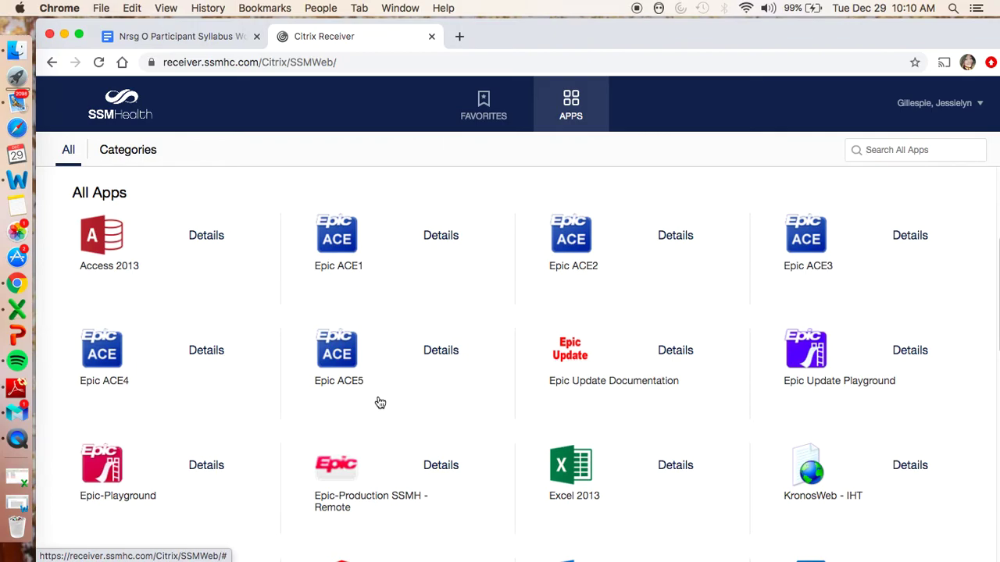
pyautogui.scroll(-8, 379, 403)
pyautogui.scroll(-5, 380, 402)
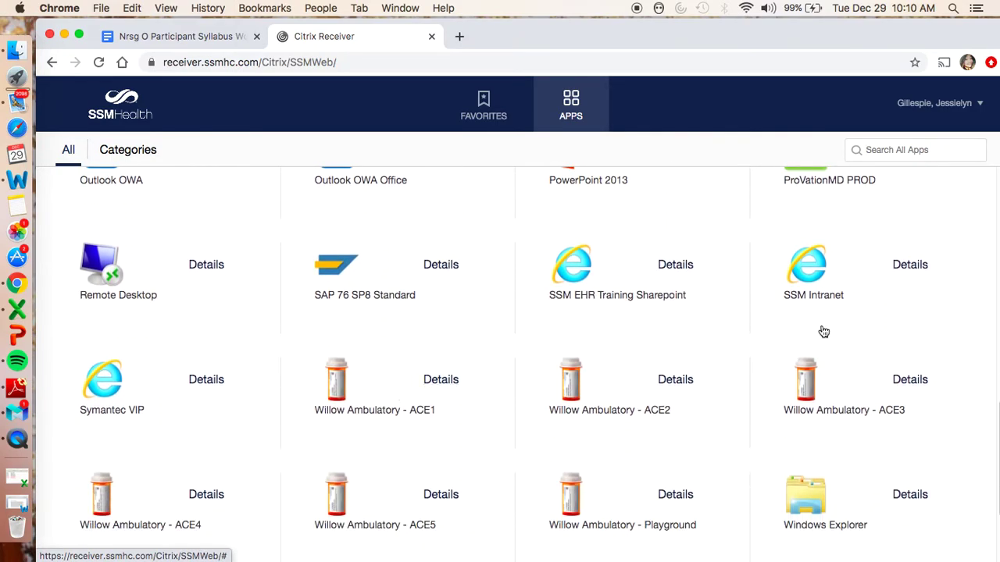
# - Launch SSM Intranet, maximize its HTML5 session window, and scroll the St. Louis intranet home page
pyautogui.click(818, 277)
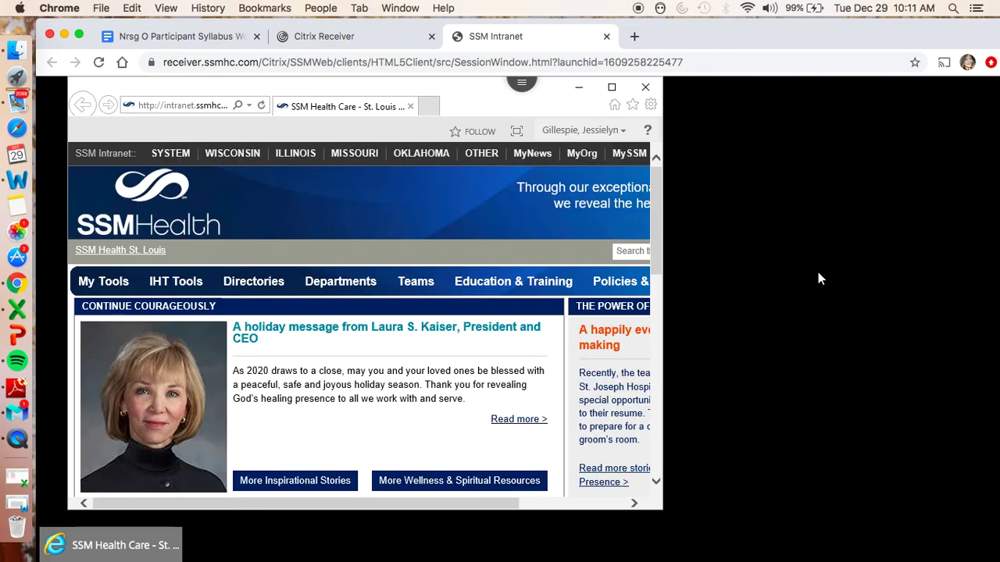
pyautogui.click(613, 91)
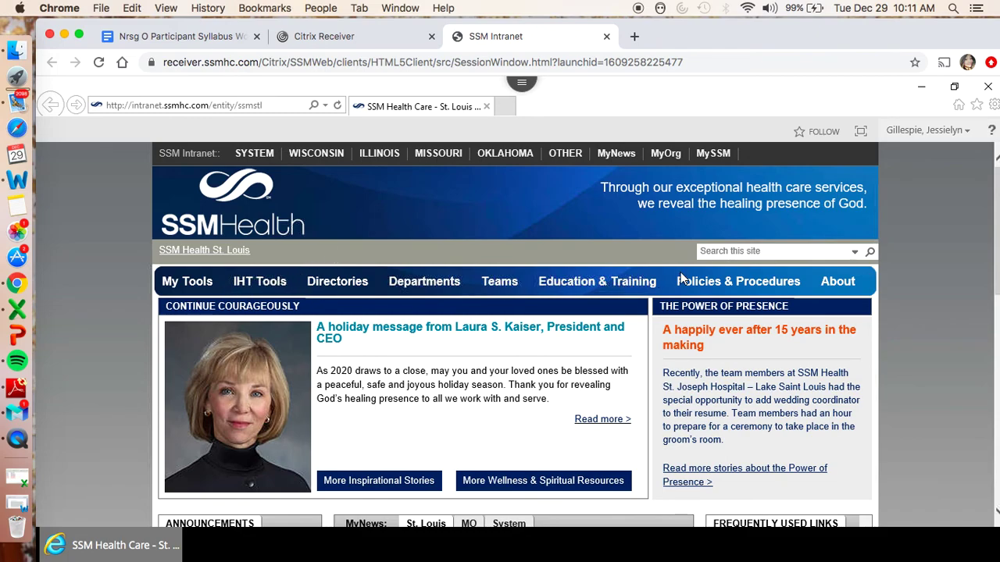
pyautogui.scroll(-5, 680, 274)
pyautogui.scroll(-3, 680, 278)
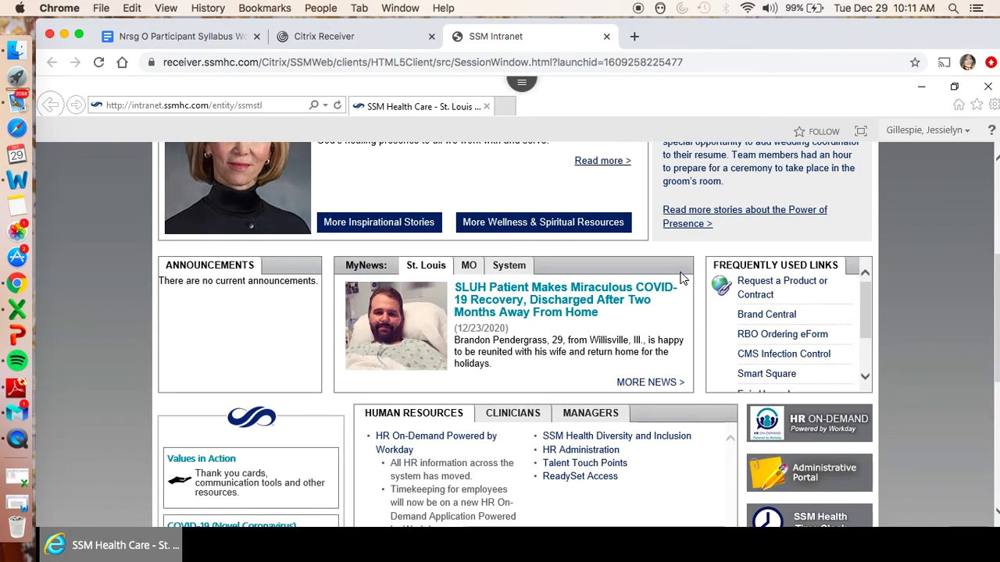
pyautogui.scroll(-3, 680, 278)
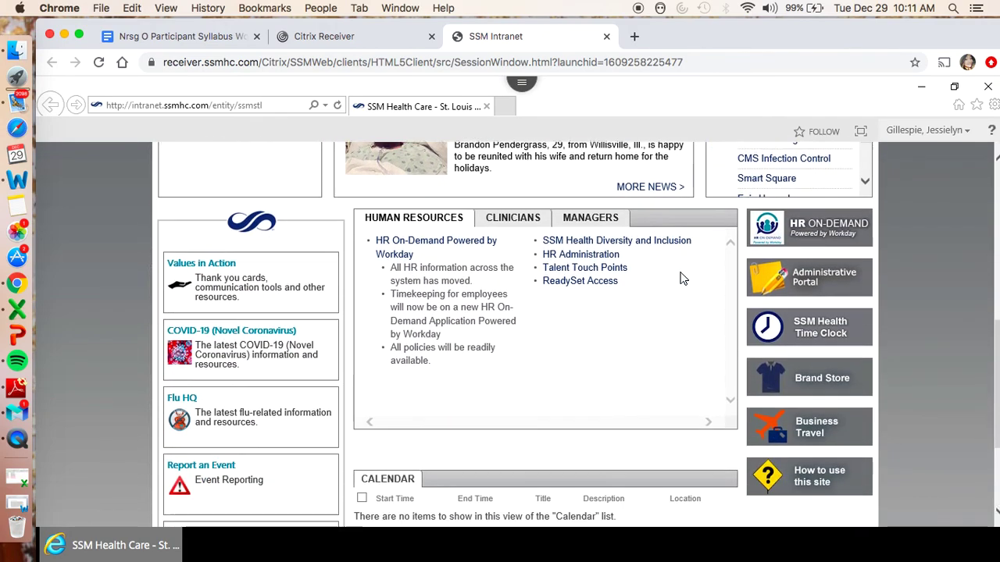
pyautogui.scroll(1, 680, 280)
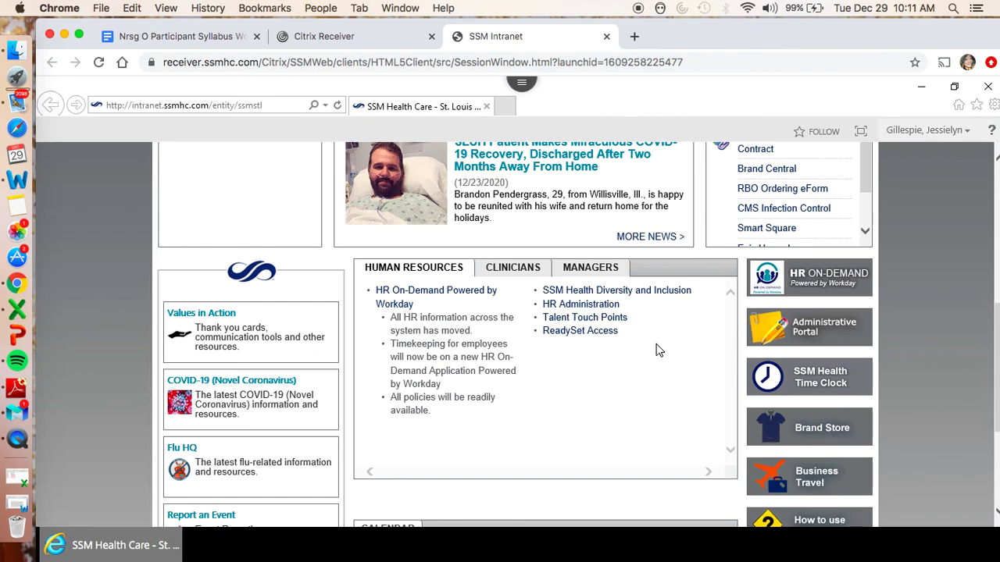
pyautogui.scroll(-3, 656, 350)
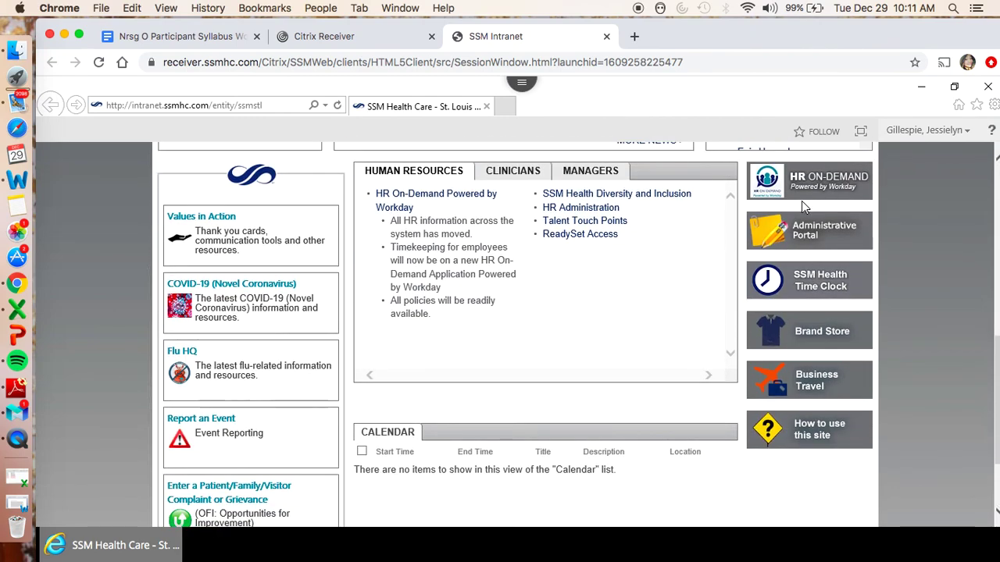